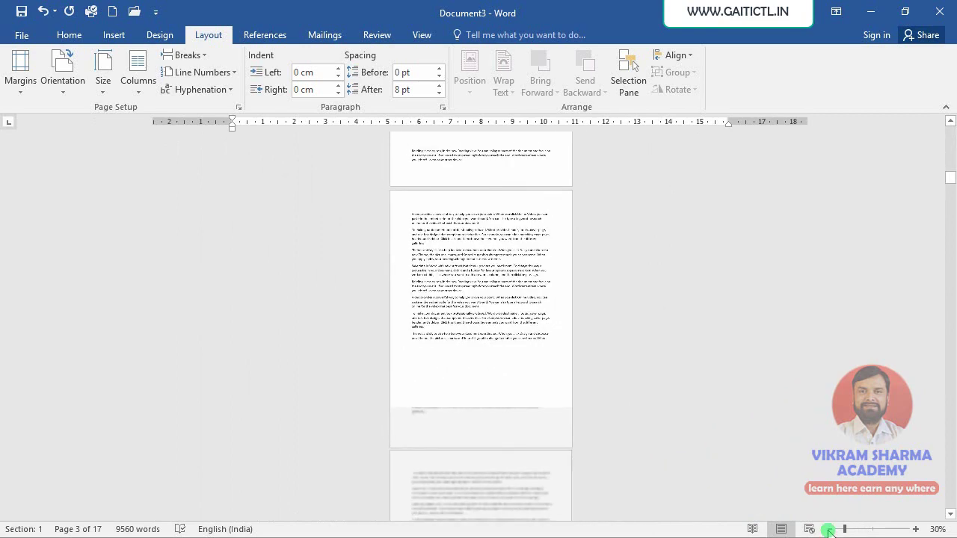
- Examine the pages at 30% zoom back to the start of the document, and return to a page-width view
{"action": "left_click", "coordinate": [828, 529]}
{"action": "scroll", "coordinate": [714, 373], "scroll_direction": "up", "scroll_amount": 5}
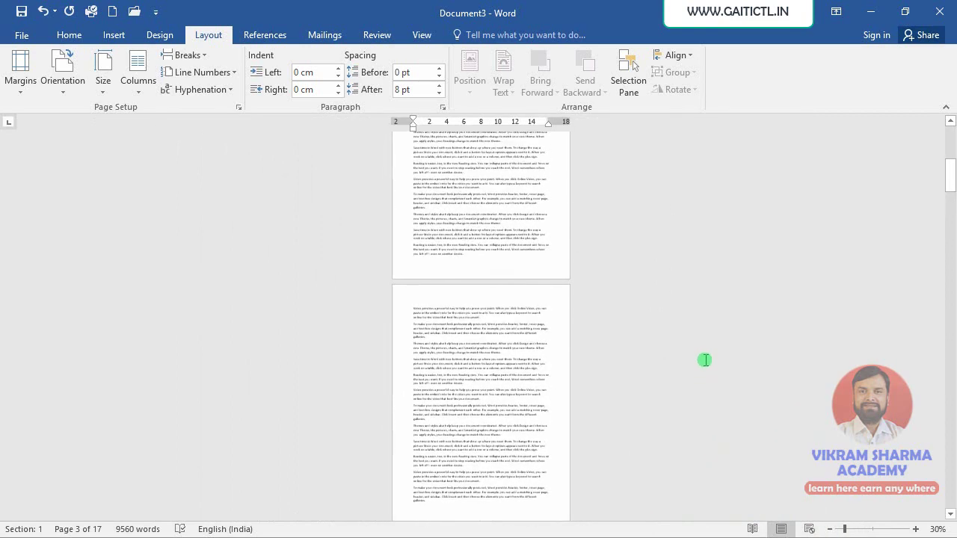
{"action": "scroll", "coordinate": [705, 364], "scroll_direction": "up", "scroll_amount": 5}
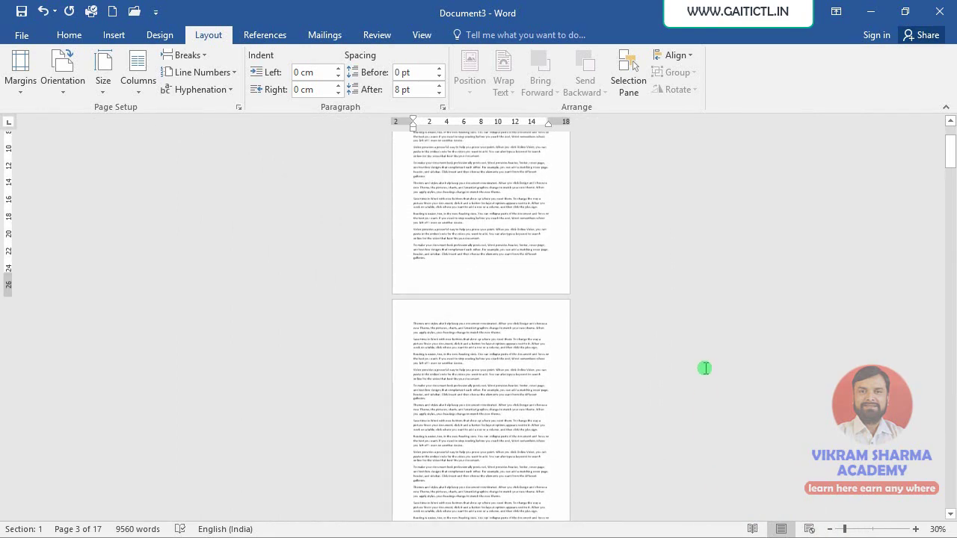
{"action": "left_click", "coordinate": [916, 529]}
{"action": "left_click", "coordinate": [916, 529]}
{"action": "left_click", "coordinate": [916, 529]}
{"action": "left_click", "coordinate": [916, 529]}
{"action": "left_click", "coordinate": [916, 529]}
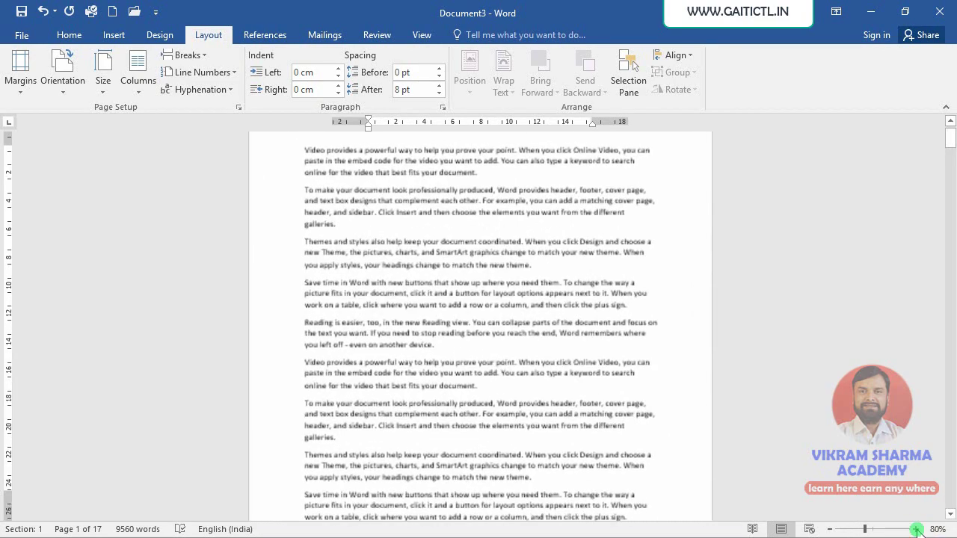
{"action": "left_click", "coordinate": [917, 530]}
{"action": "left_click", "coordinate": [916, 530]}
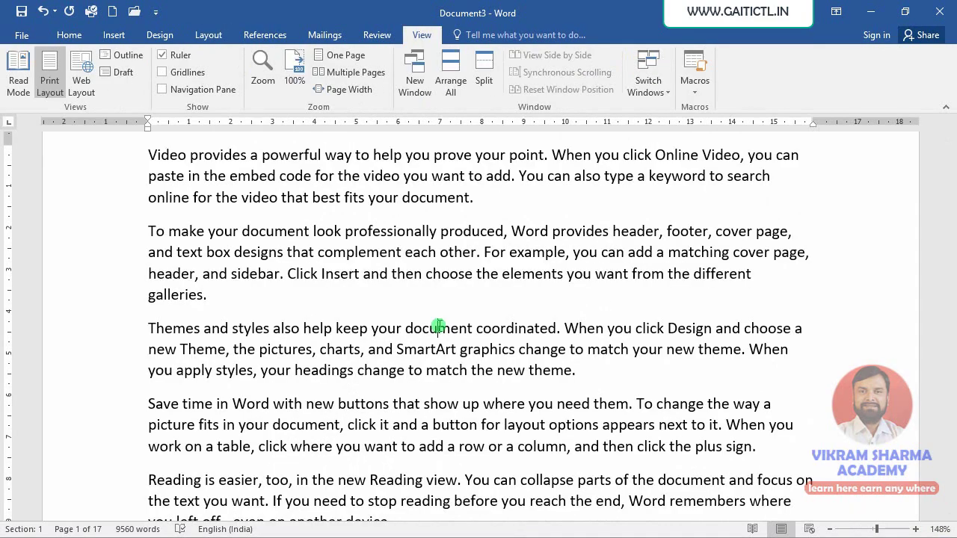
- Justify all the text in the document and clear the selection
{"action": "key", "text": "ctrl+a"}
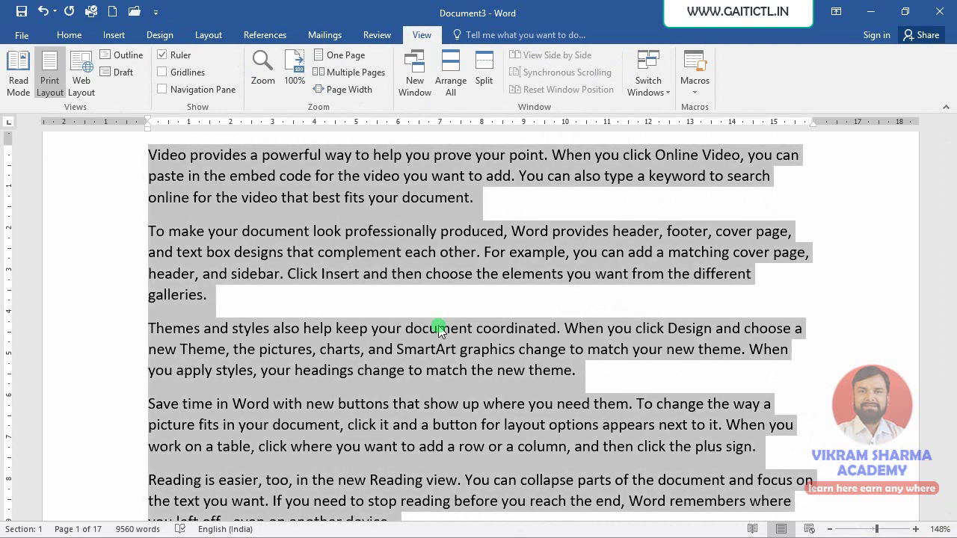
{"action": "key", "text": "ctrl+j"}
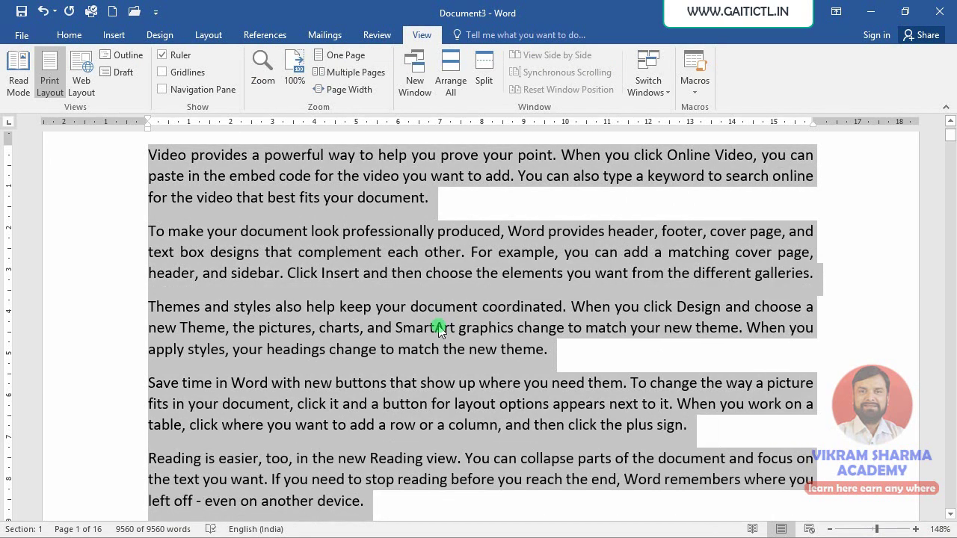
{"action": "left_click", "coordinate": [417, 300]}
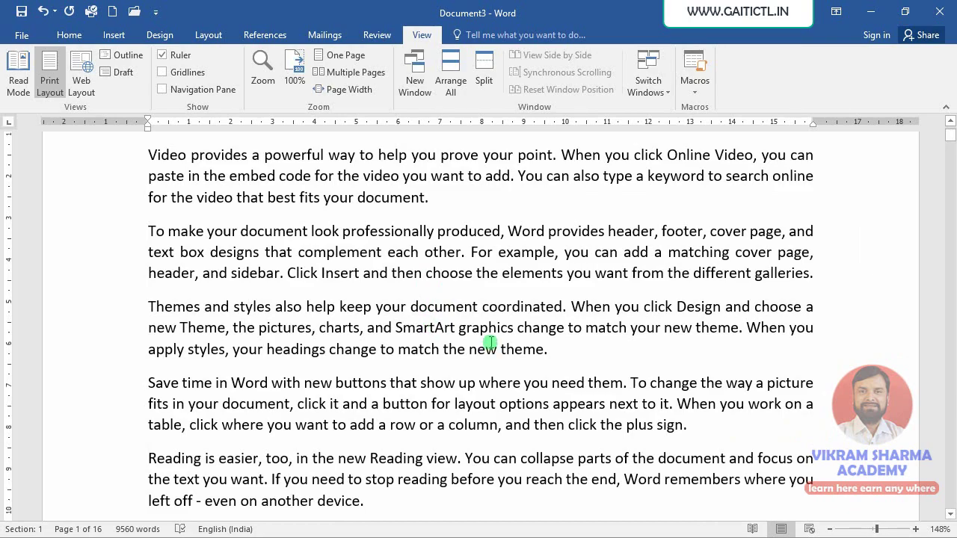
- Apply the Narrow margin preset, 1.27 cm on every side, to the document and look over the pages
{"action": "scroll", "coordinate": [490, 342], "scroll_direction": "down", "scroll_amount": 15}
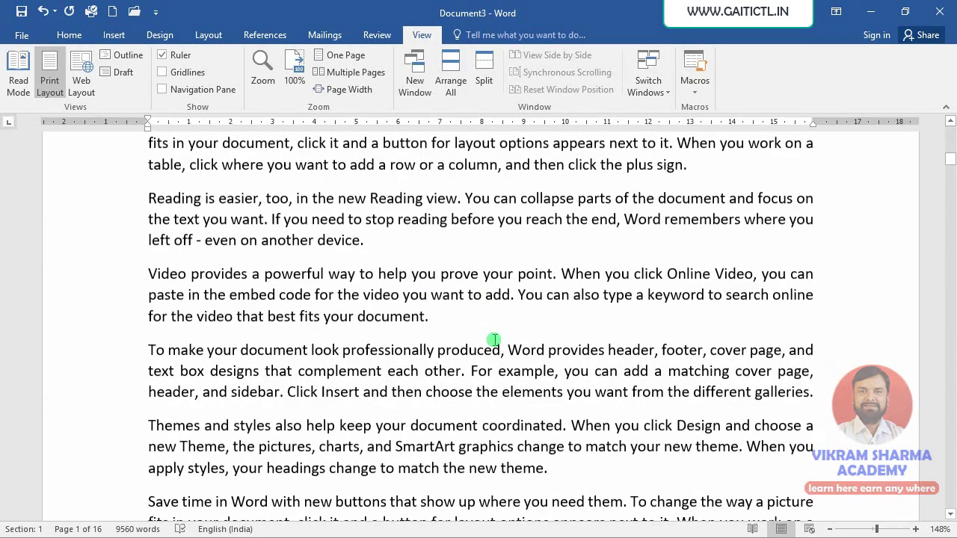
{"action": "scroll", "coordinate": [494, 340], "scroll_direction": "down", "scroll_amount": 5}
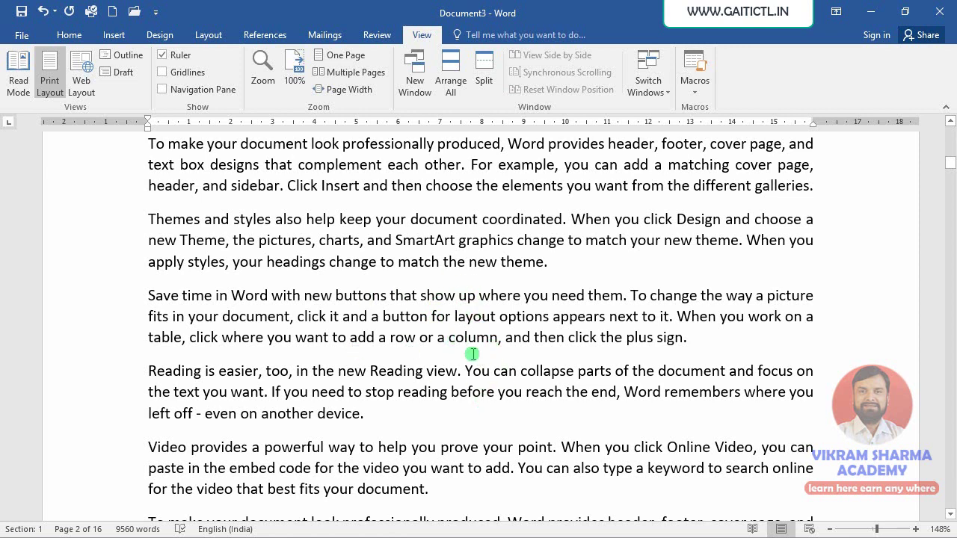
{"action": "scroll", "coordinate": [479, 351], "scroll_direction": "down", "scroll_amount": 3}
{"action": "scroll", "coordinate": [482, 349], "scroll_direction": "down", "scroll_amount": 3}
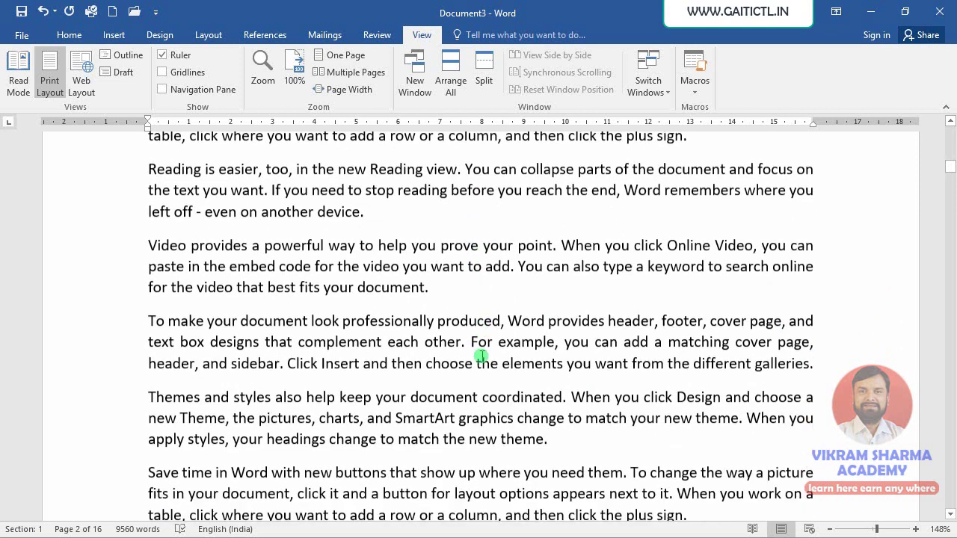
{"action": "scroll", "coordinate": [481, 356], "scroll_direction": "down", "scroll_amount": 3}
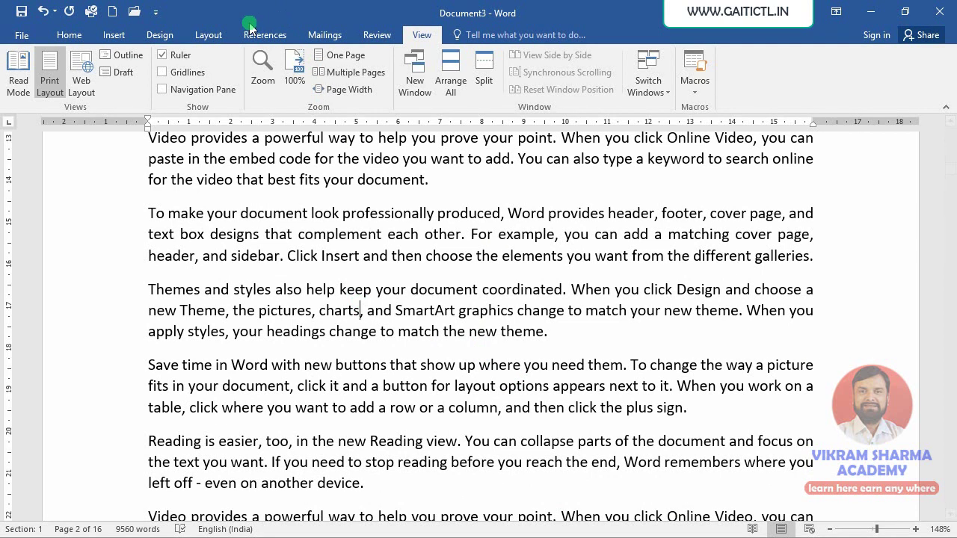
{"action": "left_click", "coordinate": [209, 34]}
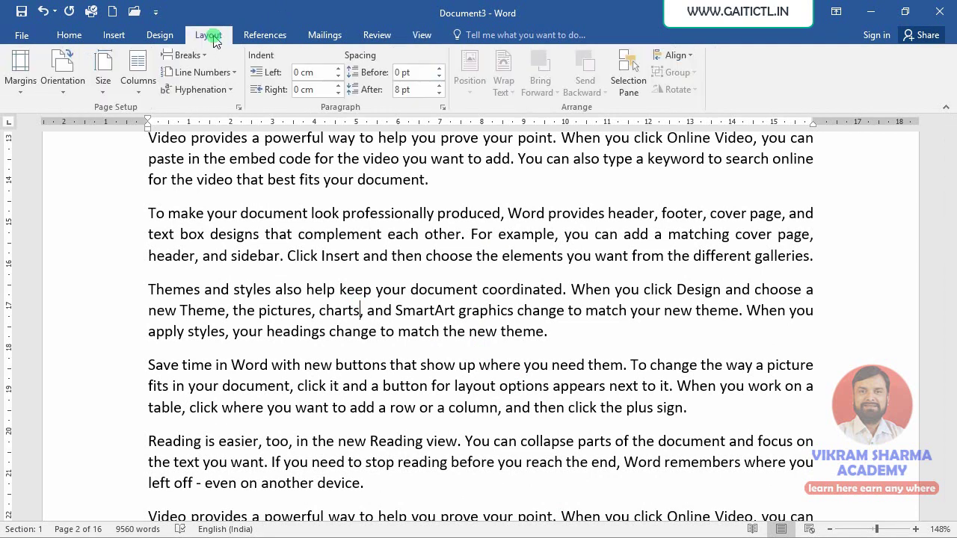
{"action": "left_click", "coordinate": [19, 95]}
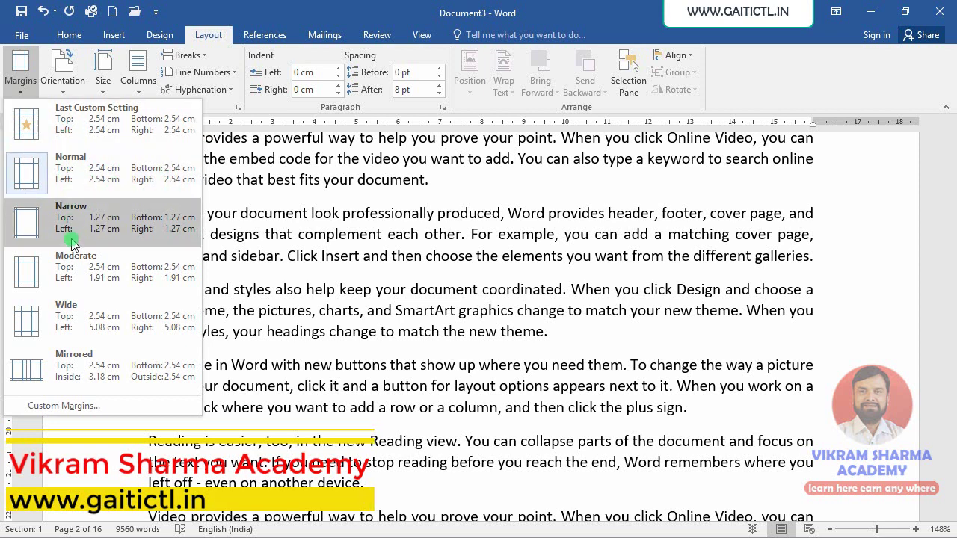
{"action": "left_click", "coordinate": [34, 232]}
{"action": "scroll", "coordinate": [243, 309], "scroll_direction": "down", "scroll_amount": 3}
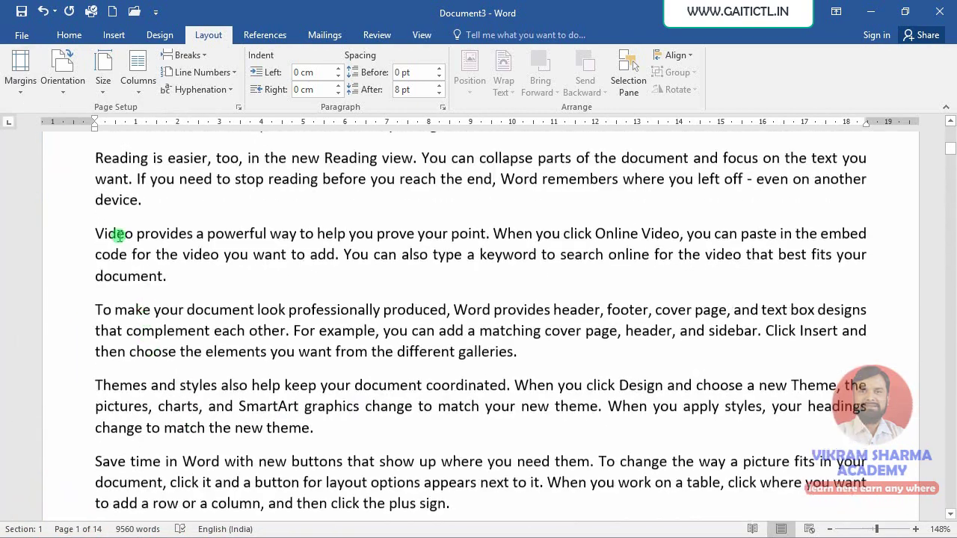
{"action": "scroll", "coordinate": [118, 234], "scroll_direction": "up", "scroll_amount": 1}
- In the custom margin settings, set the top margin to 3 cm and the bottom margin to 2 cm
{"action": "left_click", "coordinate": [30, 97]}
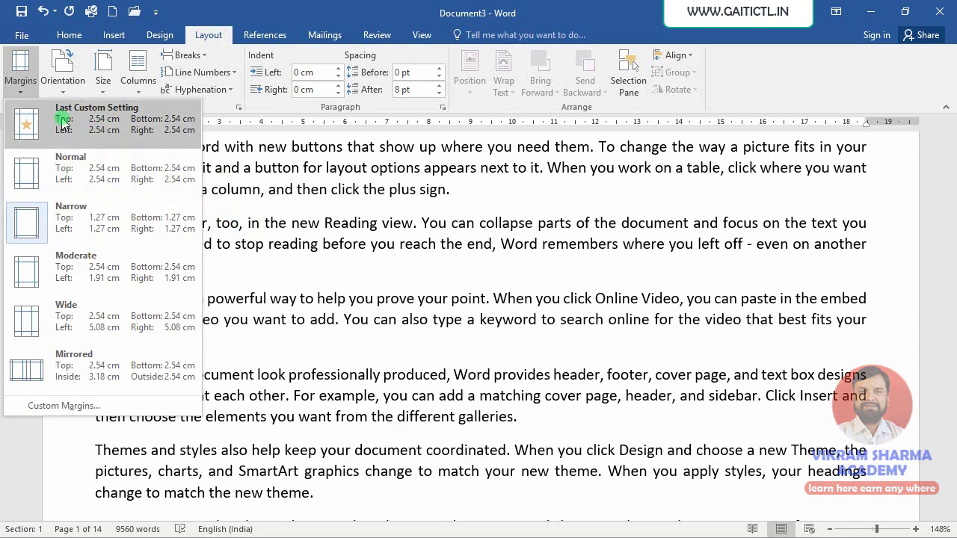
{"action": "left_click", "coordinate": [52, 410]}
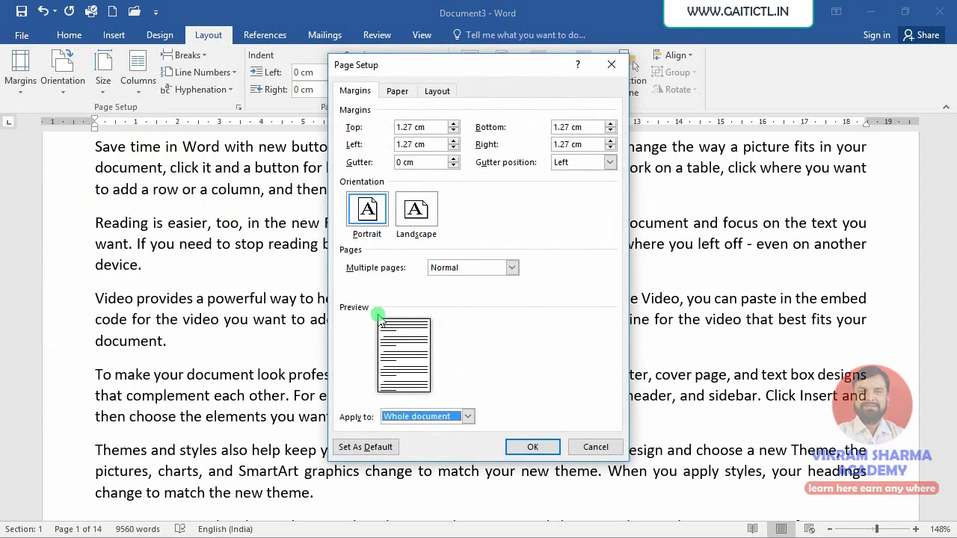
{"action": "left_click", "coordinate": [453, 124]}
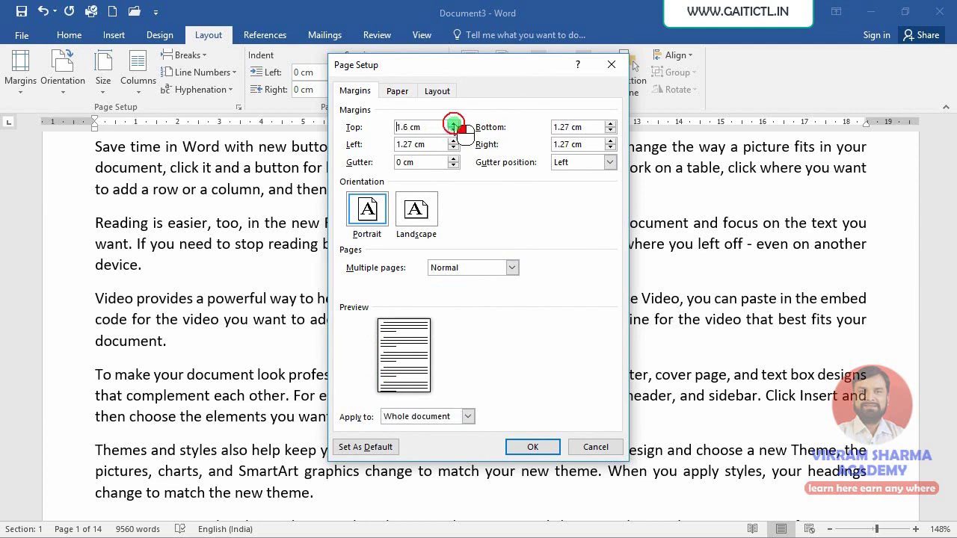
{"action": "left_click", "coordinate": [453, 124]}
{"action": "left_click", "coordinate": [453, 124]}
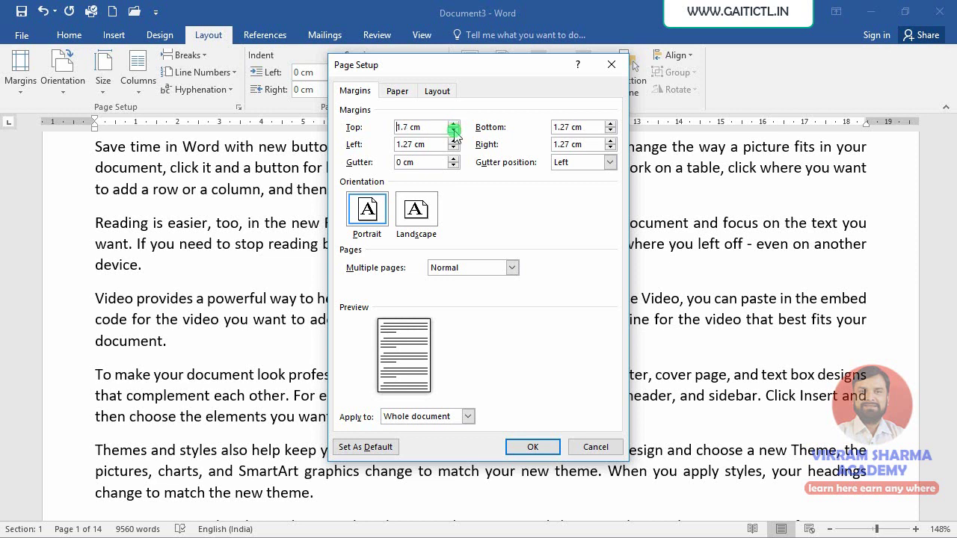
{"action": "left_click_drag", "start_coordinate": [432, 128], "coordinate": [393, 128]}
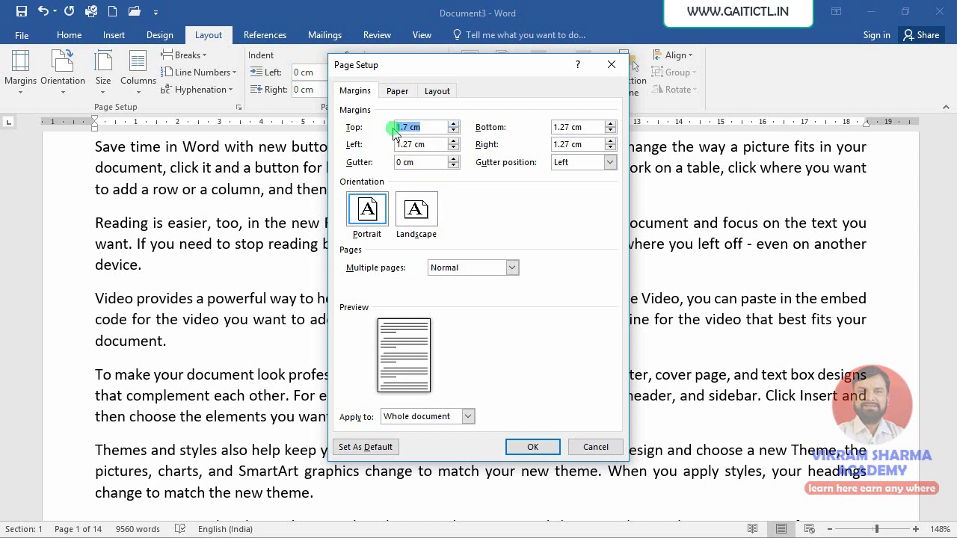
{"action": "type", "text": "3"}
{"action": "left_click_drag", "start_coordinate": [590, 127], "coordinate": [550, 131]}
{"action": "type", "text": "2"}
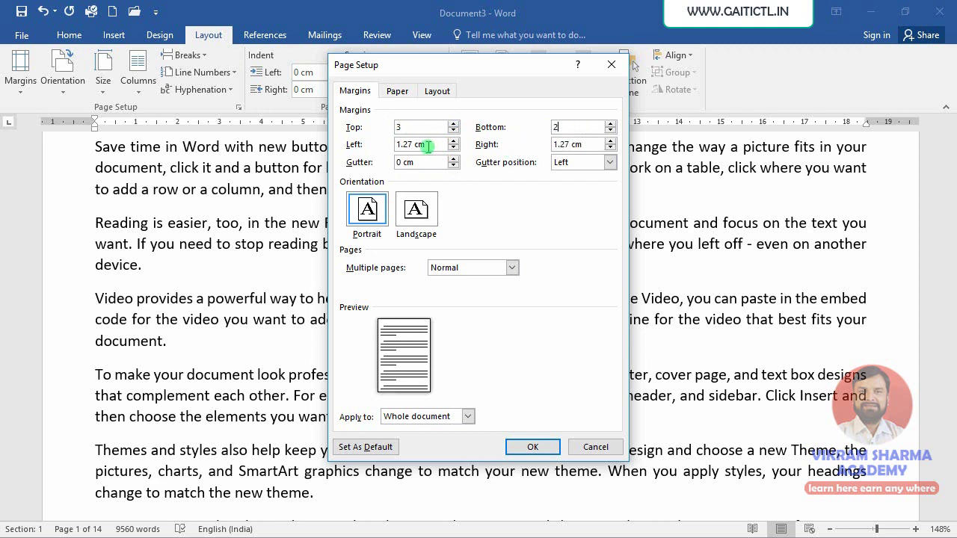
- Set the left and right margins to 2 cm and apply the custom margins to the whole document
{"action": "left_click_drag", "start_coordinate": [433, 145], "coordinate": [376, 145]}
{"action": "type", "text": "2"}
{"action": "left_click_drag", "start_coordinate": [590, 144], "coordinate": [555, 144]}
{"action": "type", "text": "2"}
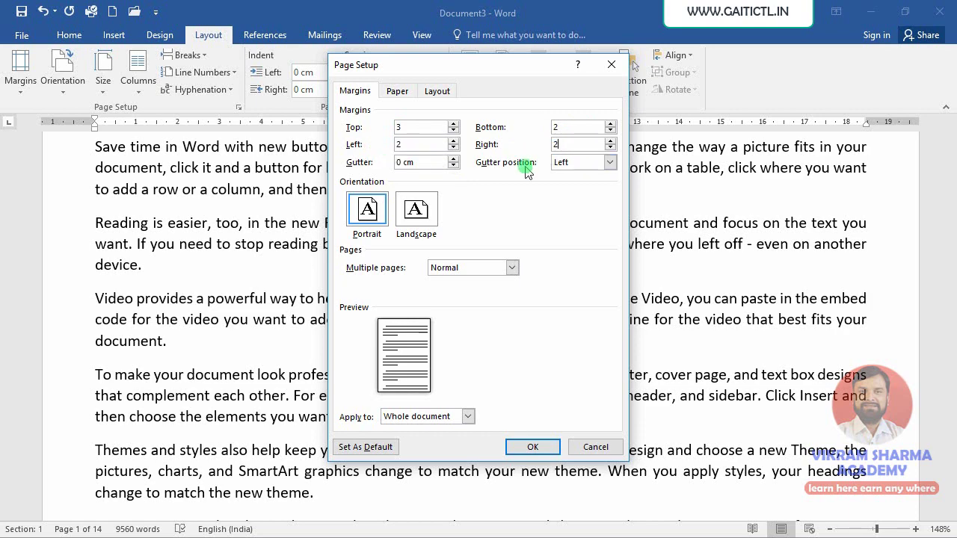
{"action": "left_click", "coordinate": [532, 447]}
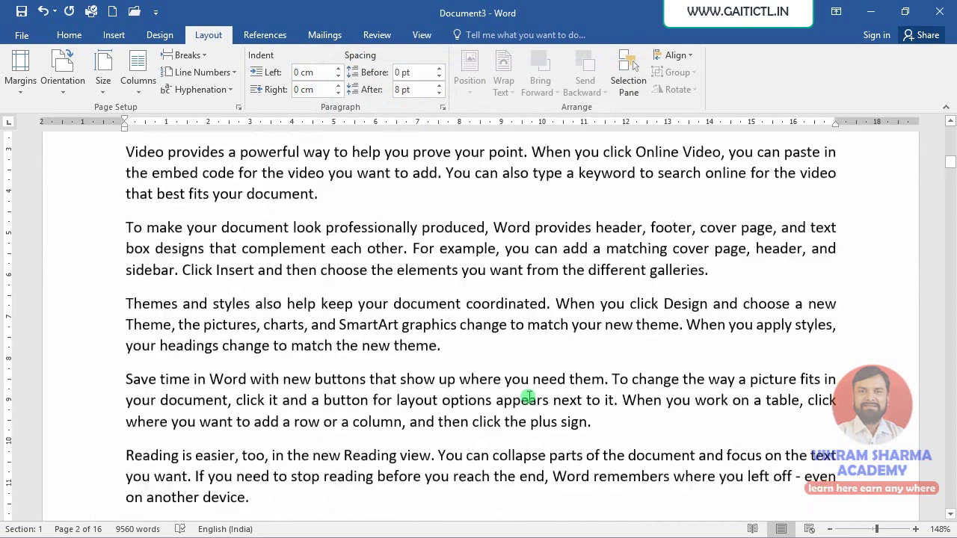
- Check the page edges and set the custom top margin to 2 cm for the whole document
{"action": "scroll", "coordinate": [292, 403], "scroll_direction": "up", "scroll_amount": 3}
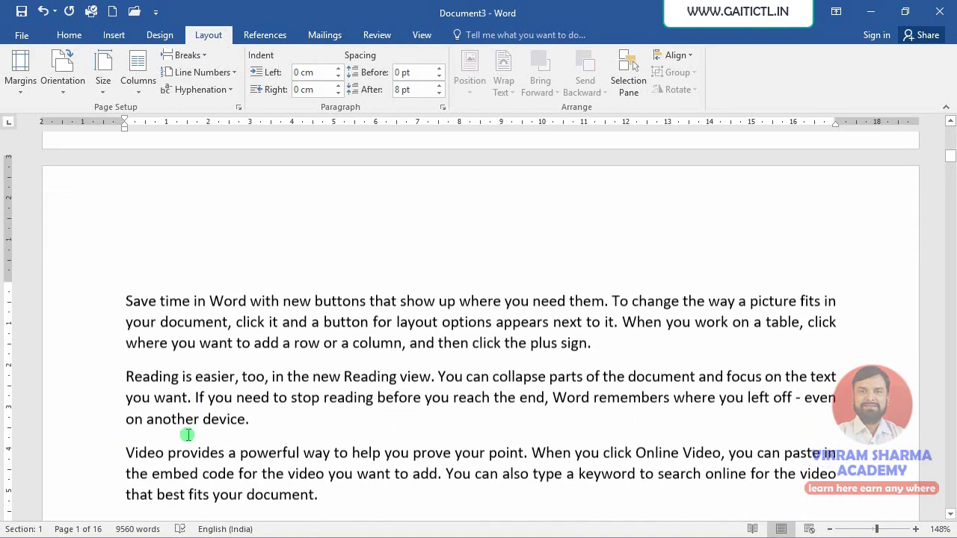
{"action": "scroll", "coordinate": [202, 441], "scroll_direction": "down", "scroll_amount": 10}
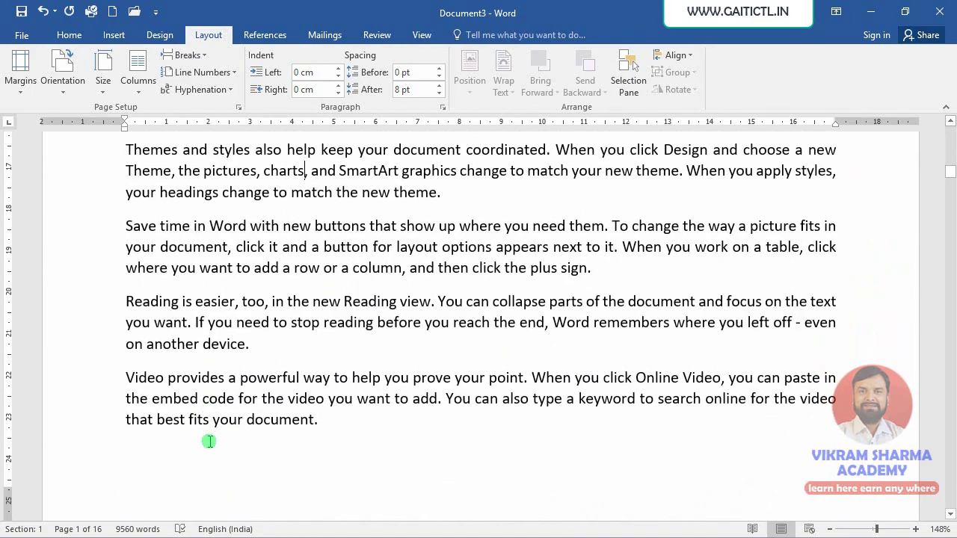
{"action": "scroll", "coordinate": [219, 440], "scroll_direction": "down", "scroll_amount": 5}
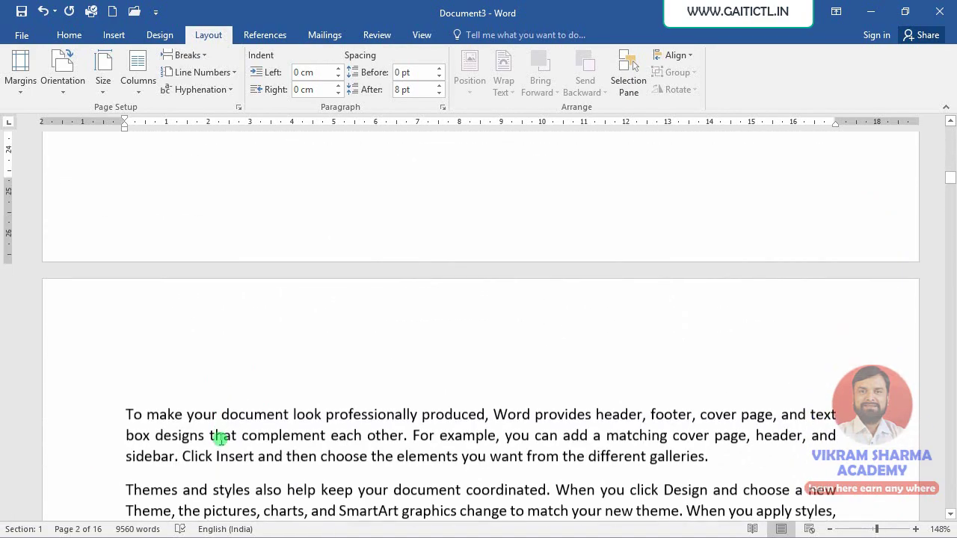
{"action": "left_click", "coordinate": [16, 88]}
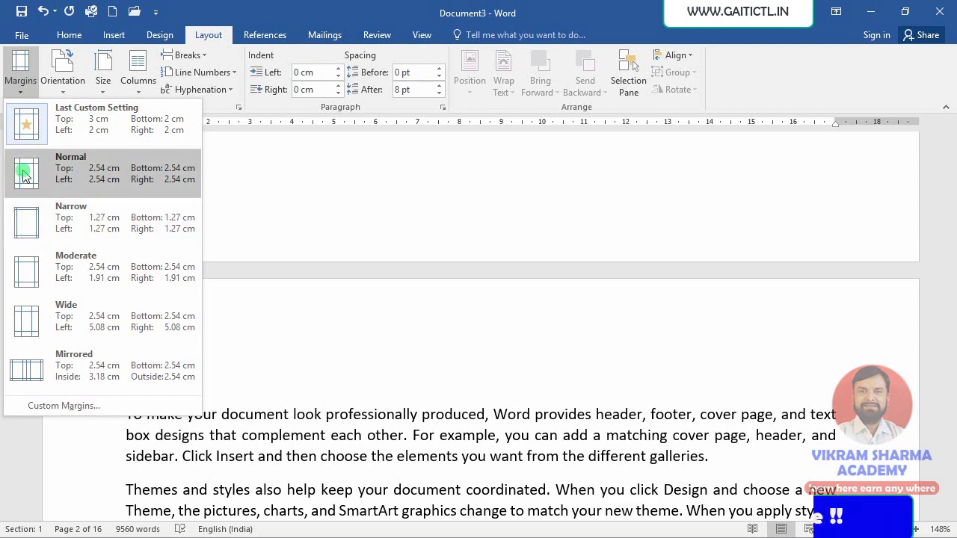
{"action": "left_click", "coordinate": [47, 406]}
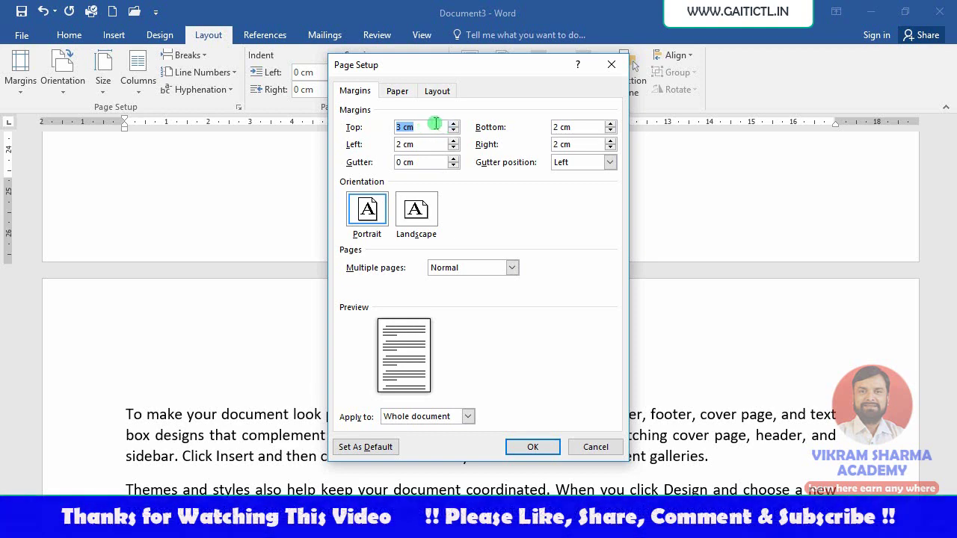
{"action": "left_click", "coordinate": [532, 446]}
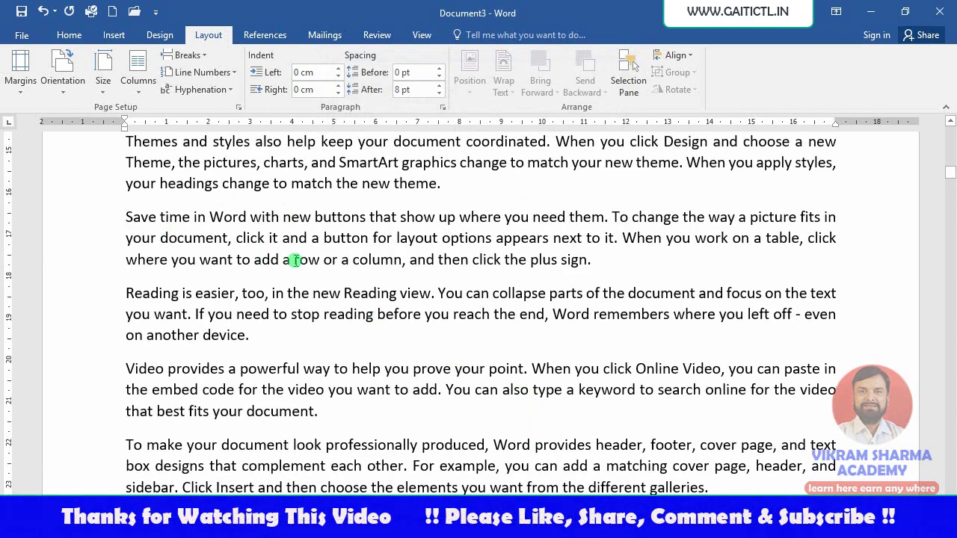
- Review the margin presets and the custom margin settings in Page Setup without changing them
{"action": "scroll", "coordinate": [322, 291], "scroll_direction": "up", "scroll_amount": 3}
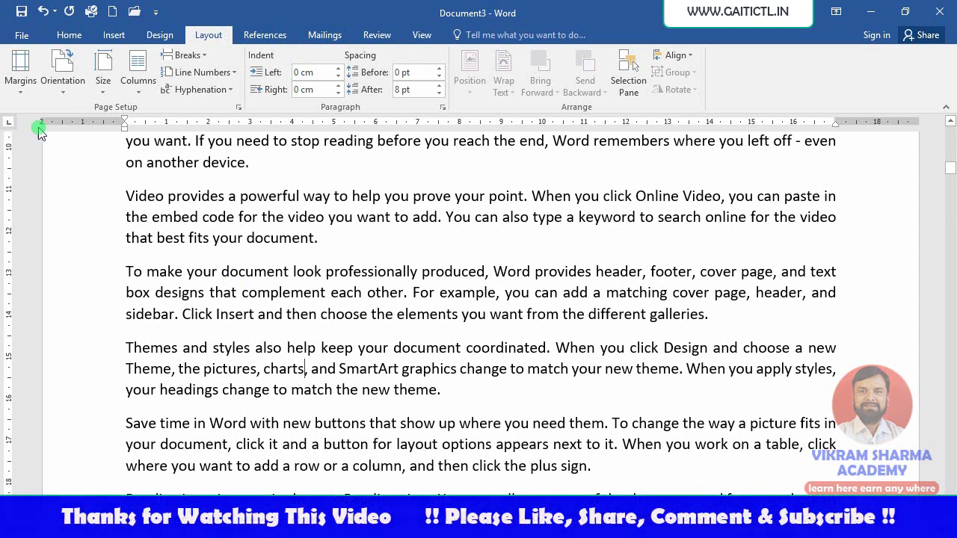
{"action": "left_click", "coordinate": [20, 83]}
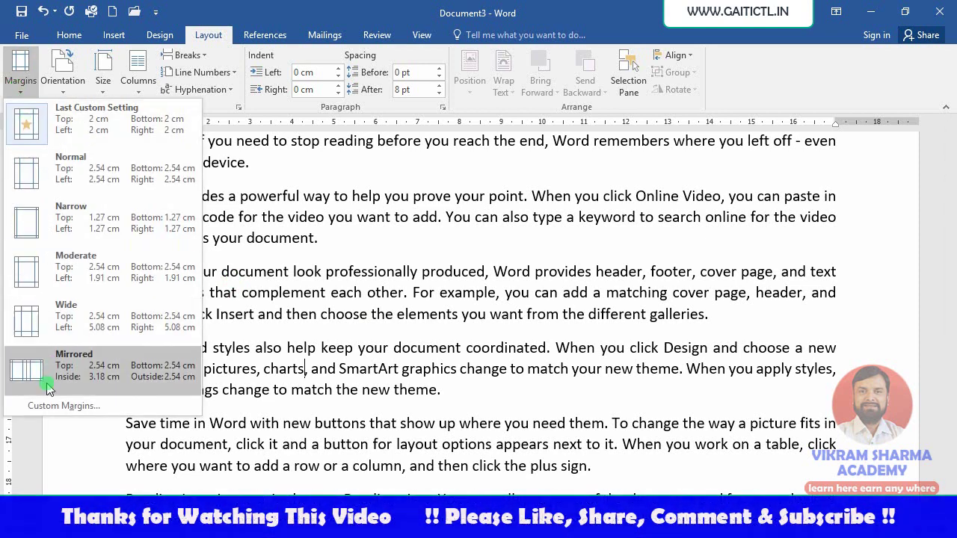
{"action": "left_click", "coordinate": [50, 407]}
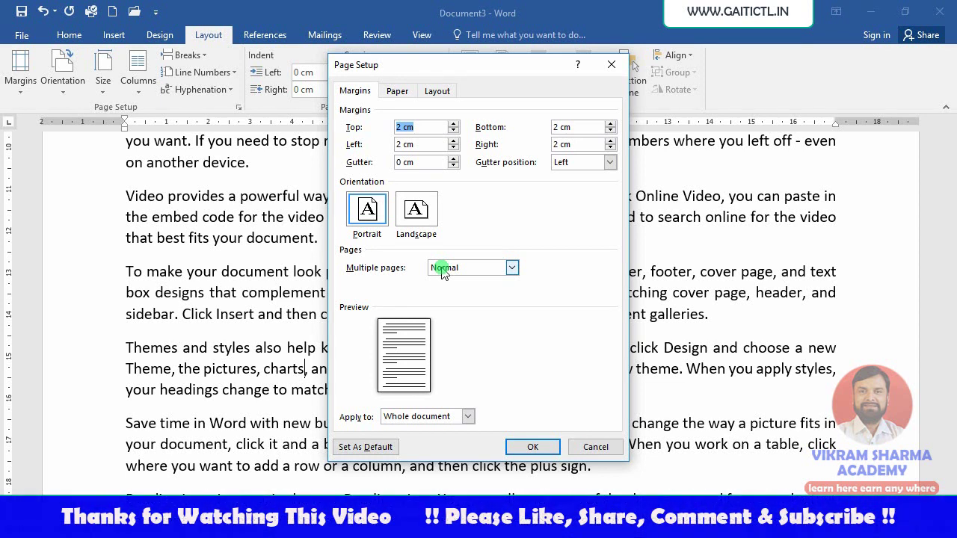
{"action": "key", "text": "Return"}
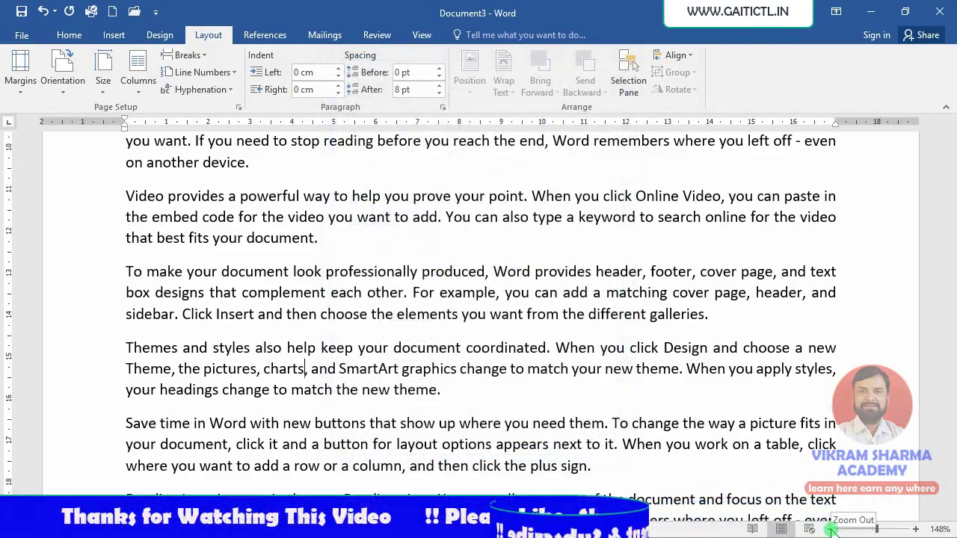
- Zoom out to 40% to examine the margins across several pages side by side
{"action": "left_click", "coordinate": [831, 529]}
{"action": "left_click", "coordinate": [831, 529]}
{"action": "left_click", "coordinate": [831, 529]}
{"action": "left_click", "coordinate": [831, 529]}
{"action": "left_click", "coordinate": [831, 530]}
{"action": "left_click", "coordinate": [831, 529]}
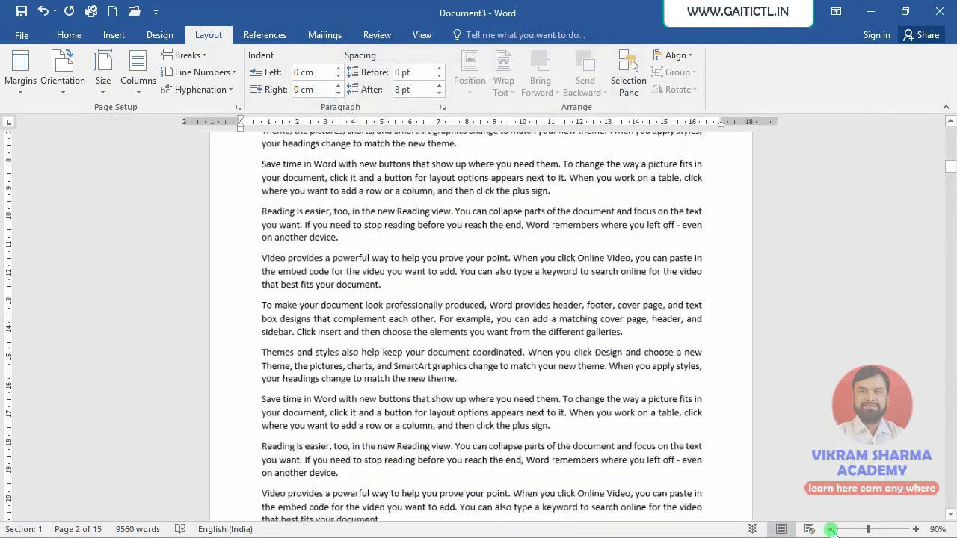
{"action": "left_click", "coordinate": [831, 529]}
{"action": "left_click", "coordinate": [831, 530]}
{"action": "left_click", "coordinate": [831, 529]}
{"action": "left_click", "coordinate": [832, 530]}
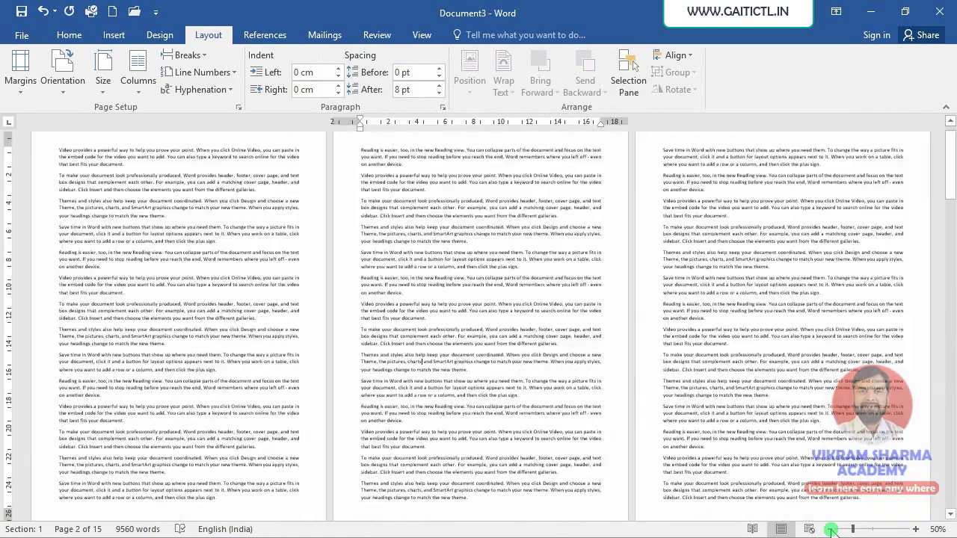
{"action": "left_click", "coordinate": [832, 529]}
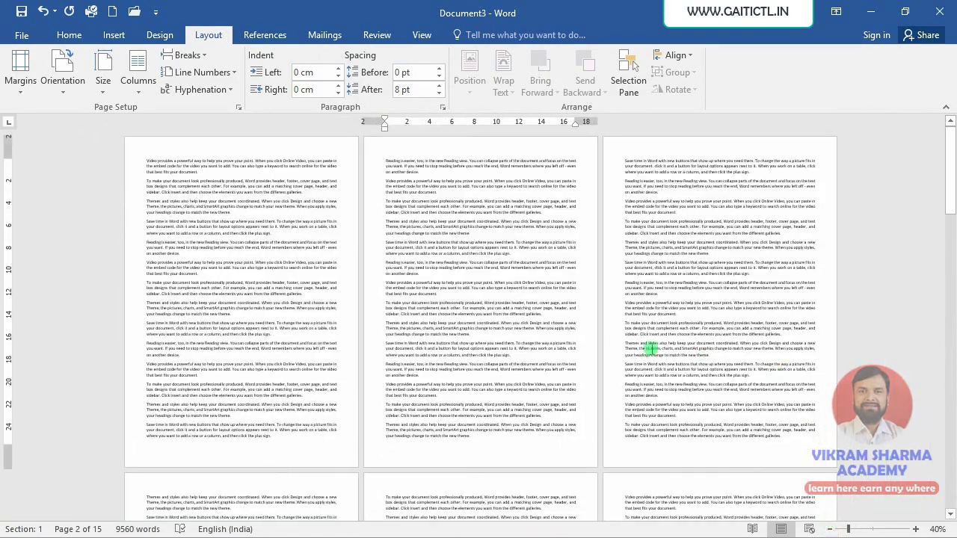
- Add page numbers at the top of every page using the centred Plain Number 2 style, and close the header
{"action": "left_click", "coordinate": [114, 36]}
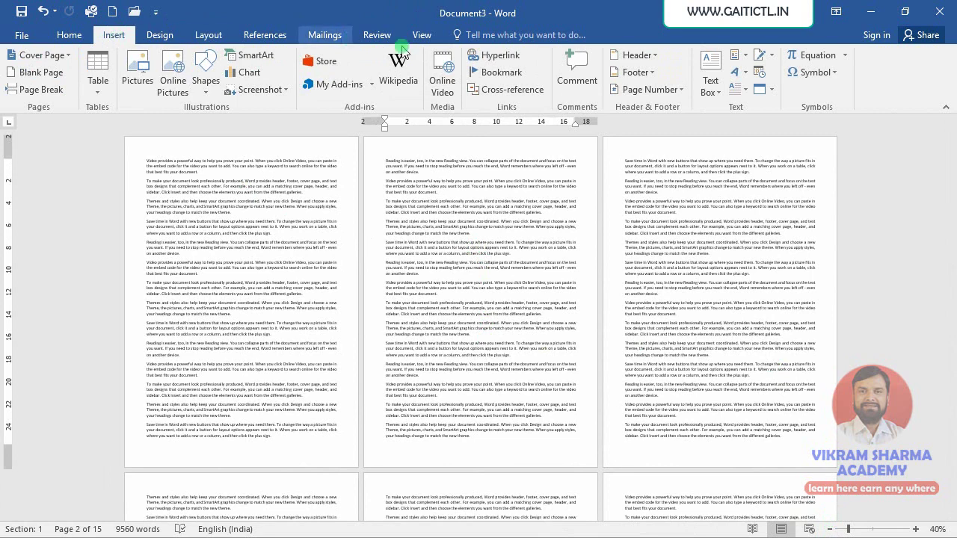
{"action": "left_click", "coordinate": [669, 98]}
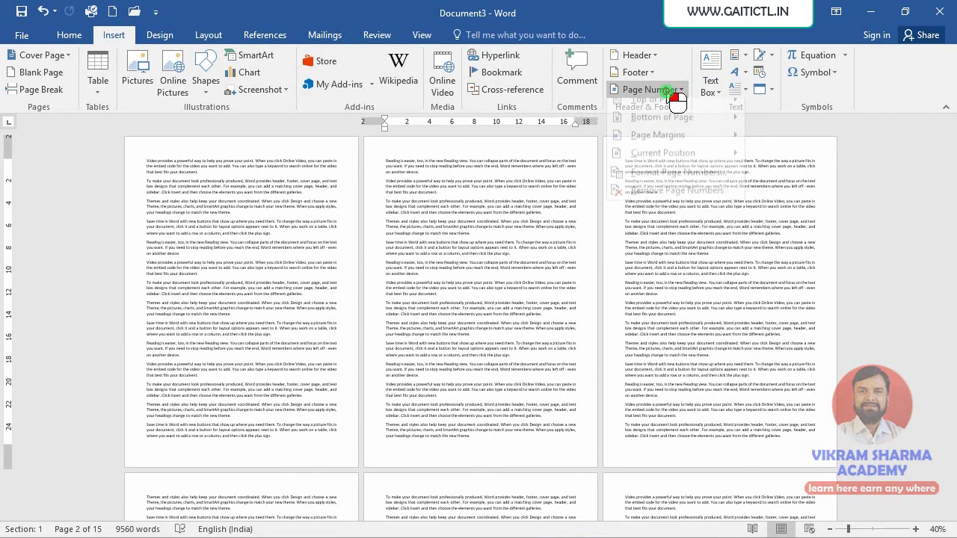
{"action": "mouse_move", "coordinate": [661, 108]}
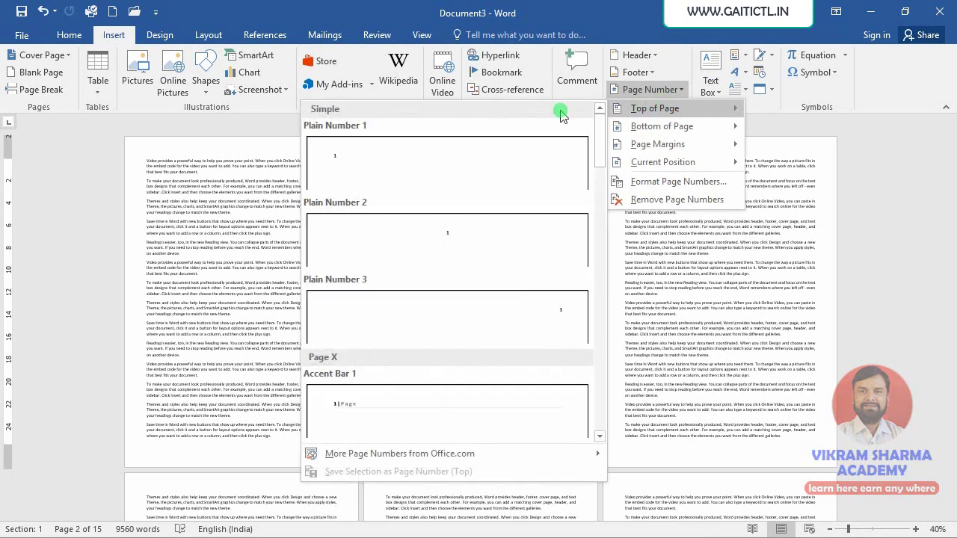
{"action": "left_click", "coordinate": [442, 227]}
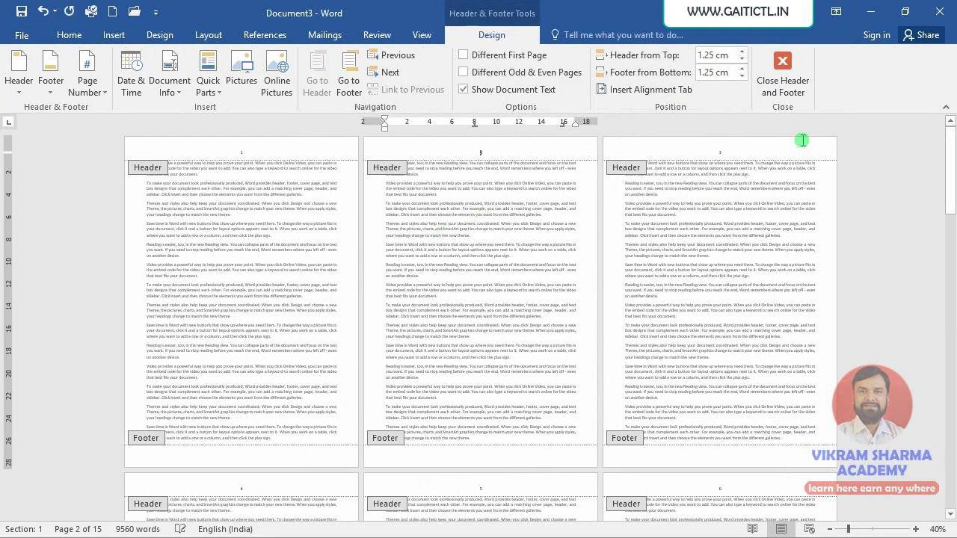
{"action": "left_click", "coordinate": [782, 71]}
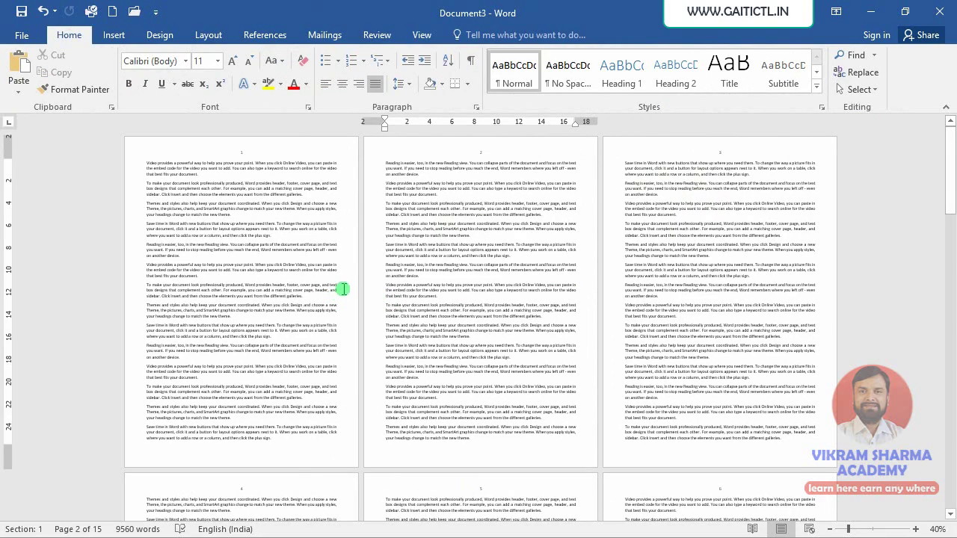
- Set the custom left margin to 3 cm for the whole document
{"action": "left_click", "coordinate": [914, 531]}
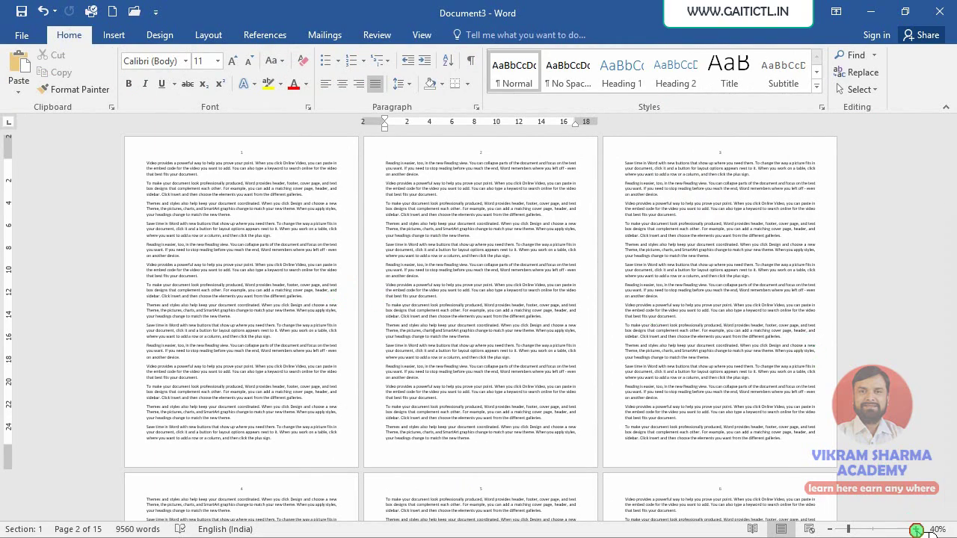
{"action": "left_click", "coordinate": [913, 531]}
{"action": "scroll", "coordinate": [594, 471], "scroll_direction": "up", "scroll_amount": 3}
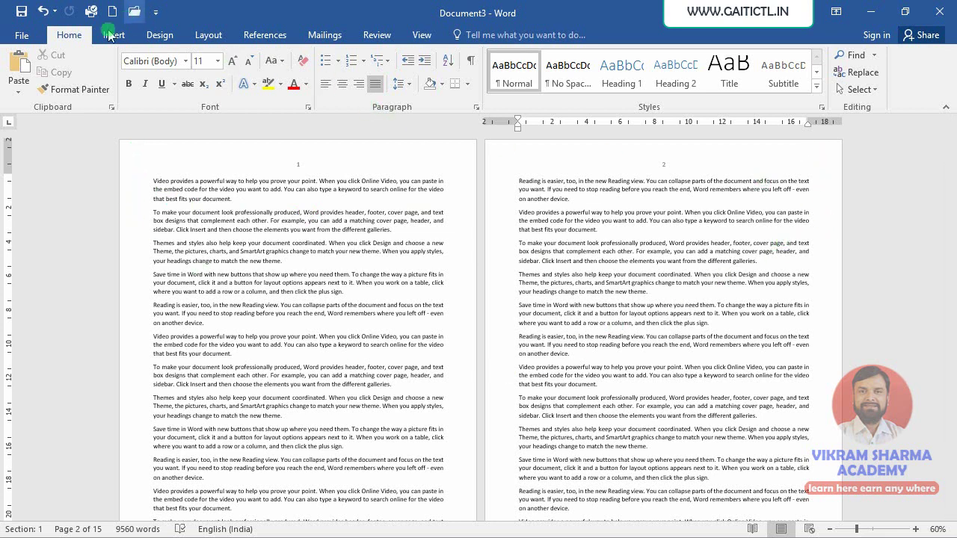
{"action": "left_click", "coordinate": [198, 35]}
{"action": "left_click", "coordinate": [12, 91]}
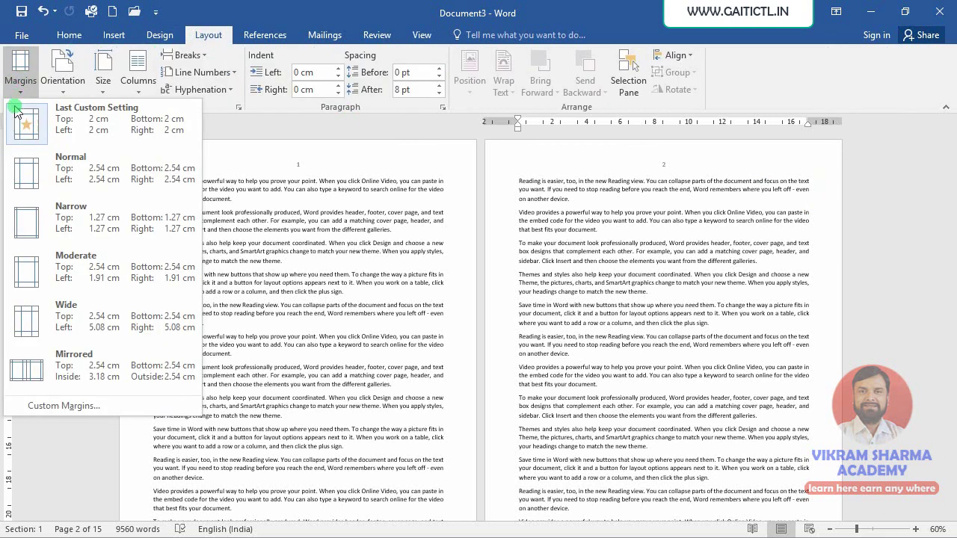
{"action": "left_click", "coordinate": [34, 405]}
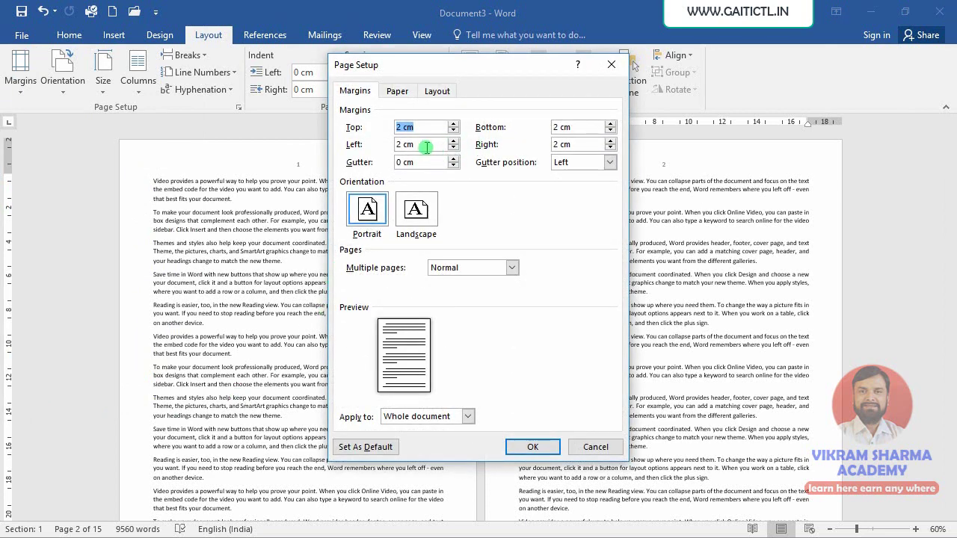
{"action": "left_click_drag", "start_coordinate": [431, 147], "coordinate": [396, 149]}
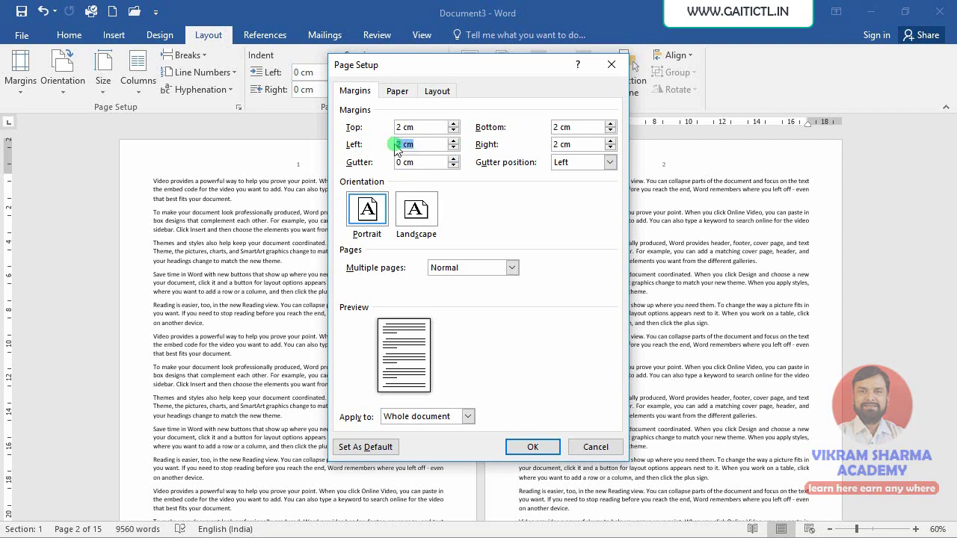
{"action": "type", "text": "3"}
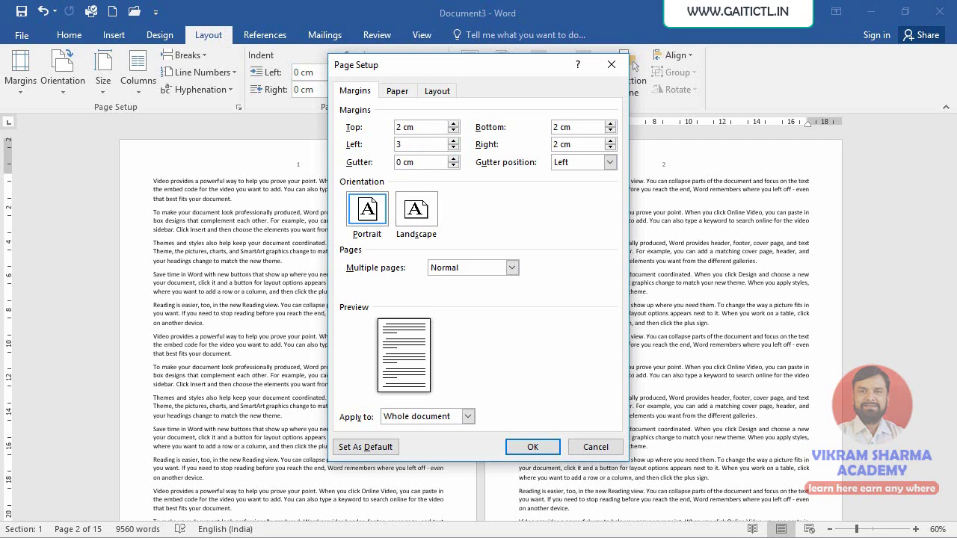
{"action": "left_click", "coordinate": [530, 446]}
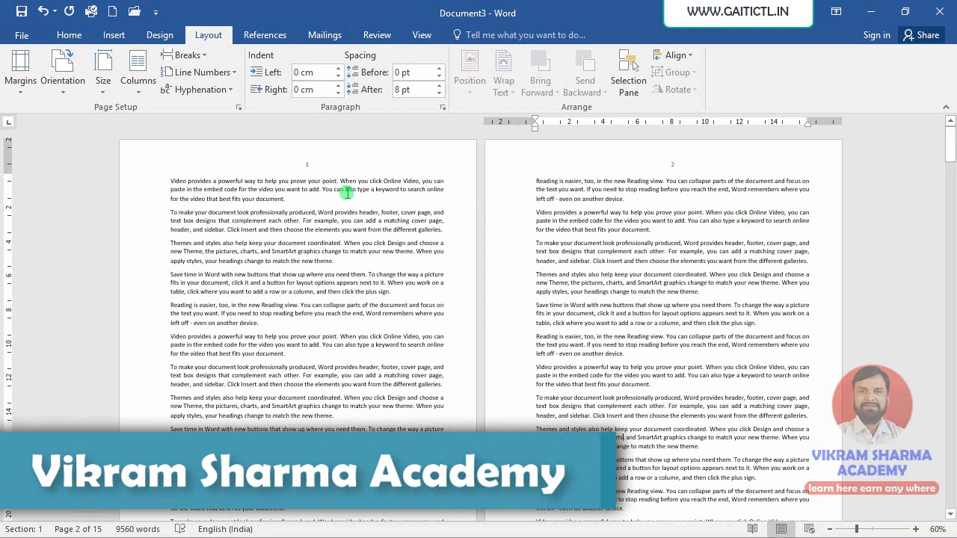
- Set the custom left margin to 2 cm and the gutter to 1 cm
{"action": "left_click", "coordinate": [12, 88]}
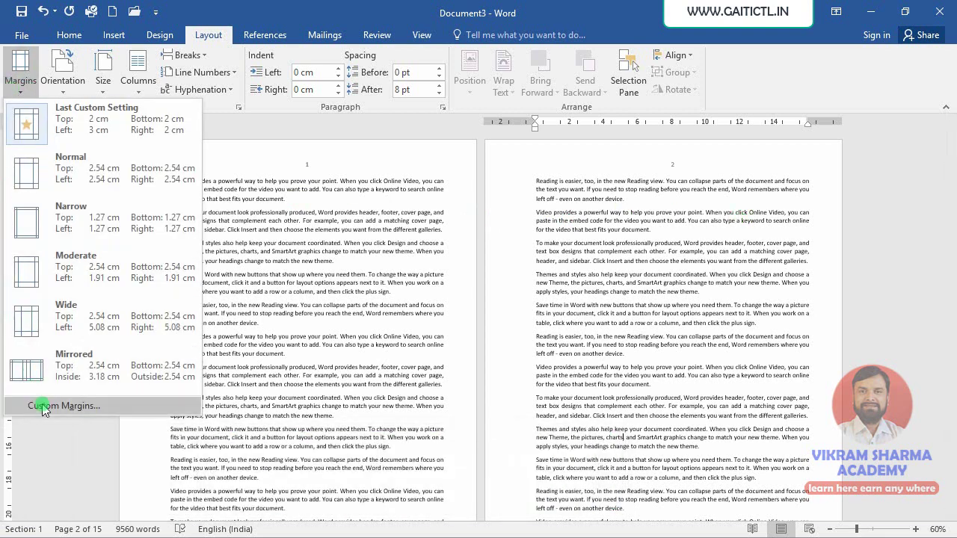
{"action": "left_click", "coordinate": [45, 406]}
{"action": "double_click", "coordinate": [410, 144]}
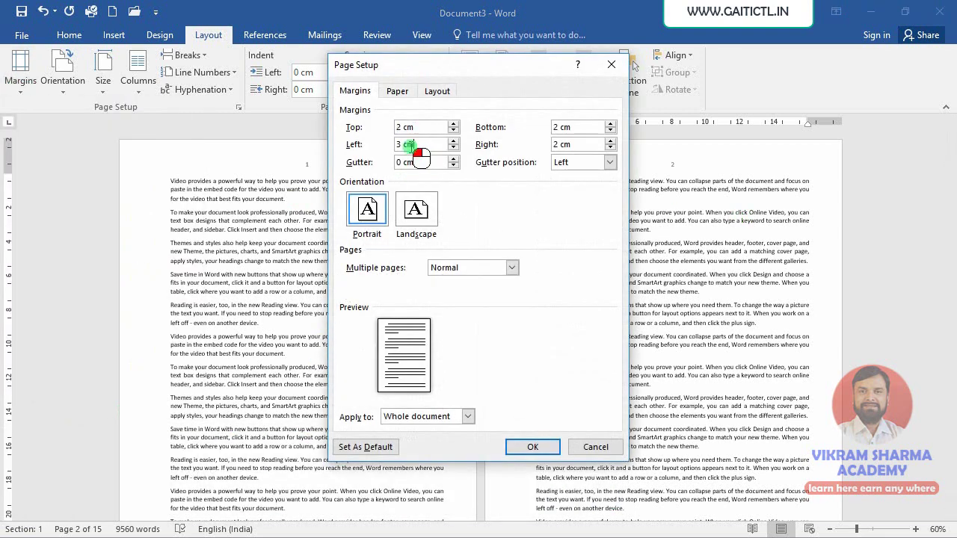
{"action": "type", "text": "2"}
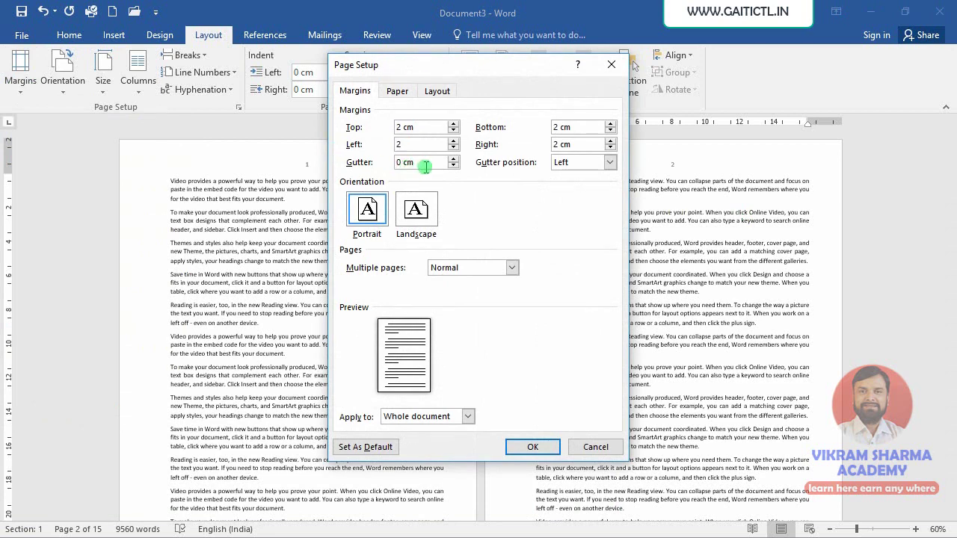
{"action": "key", "text": "Tab"}
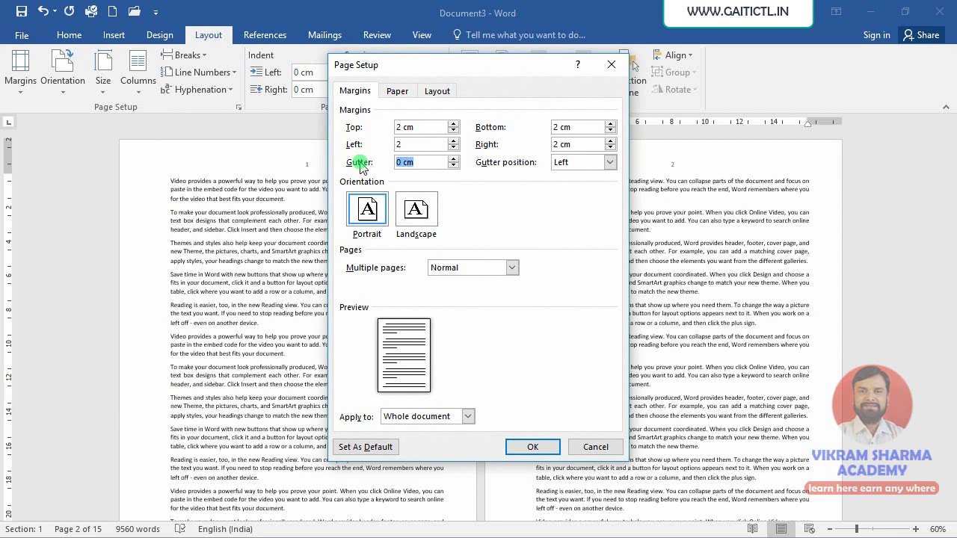
{"action": "type", "text": "1"}
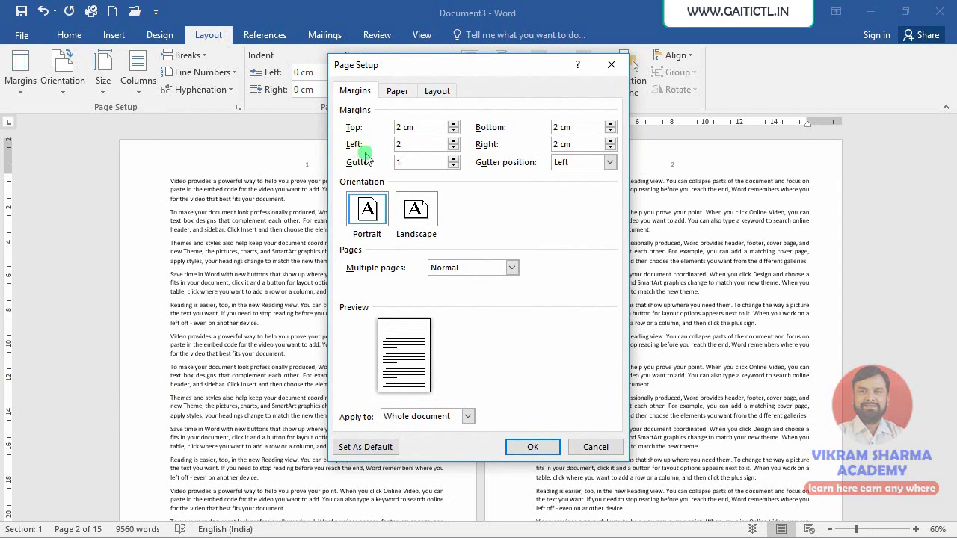
- Set multiple pages to Mirror margins and apply the page setup to the whole document
{"action": "left_click", "coordinate": [492, 270]}
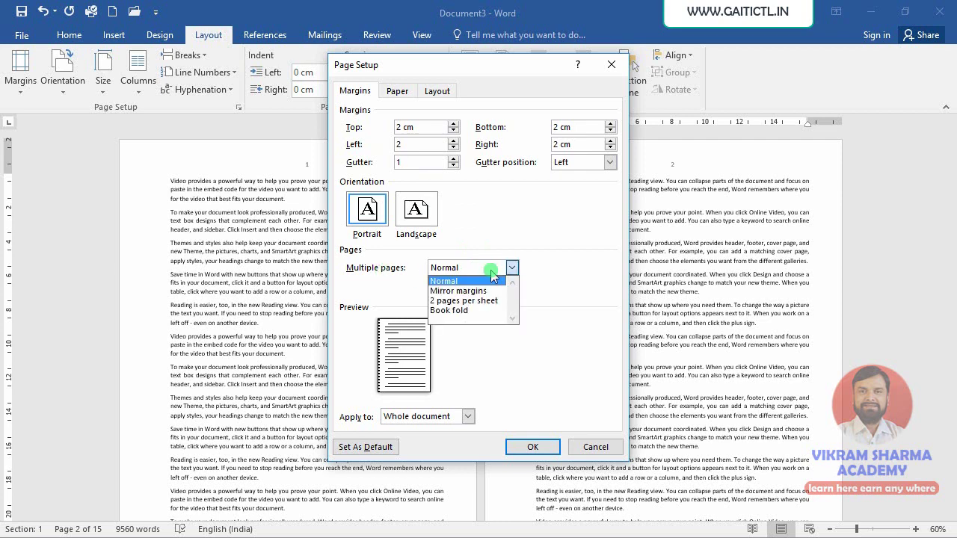
{"action": "left_click", "coordinate": [481, 291]}
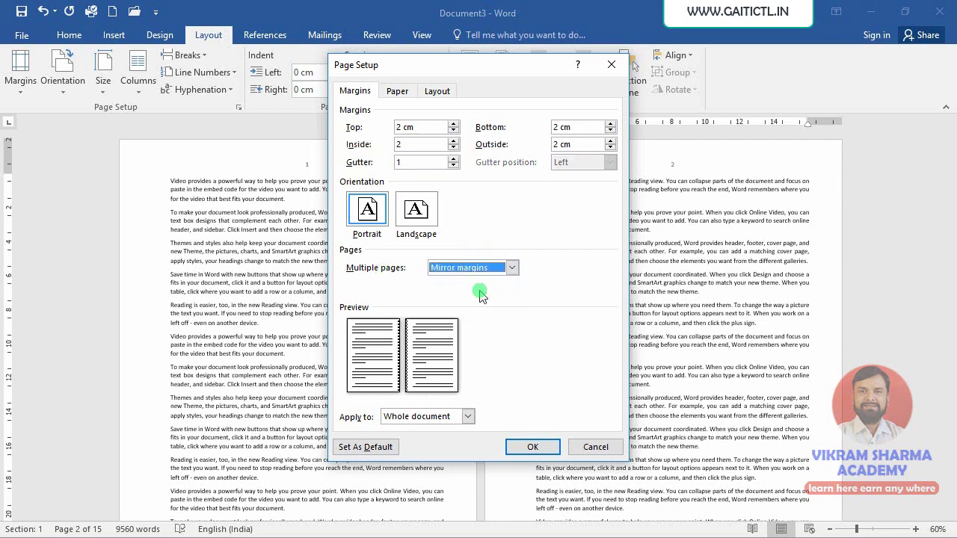
{"action": "left_click", "coordinate": [533, 447]}
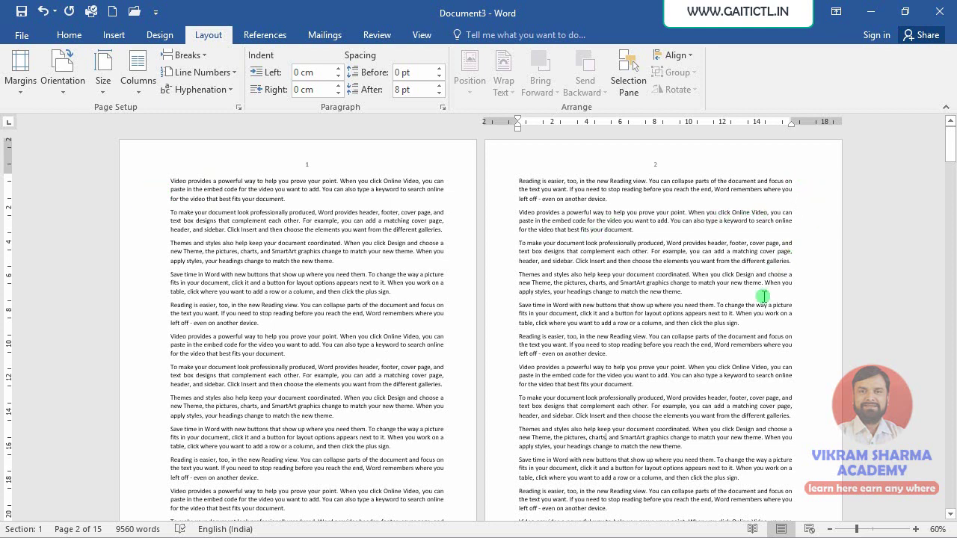
{"action": "scroll", "coordinate": [766, 305], "scroll_direction": "down", "scroll_amount": 7}
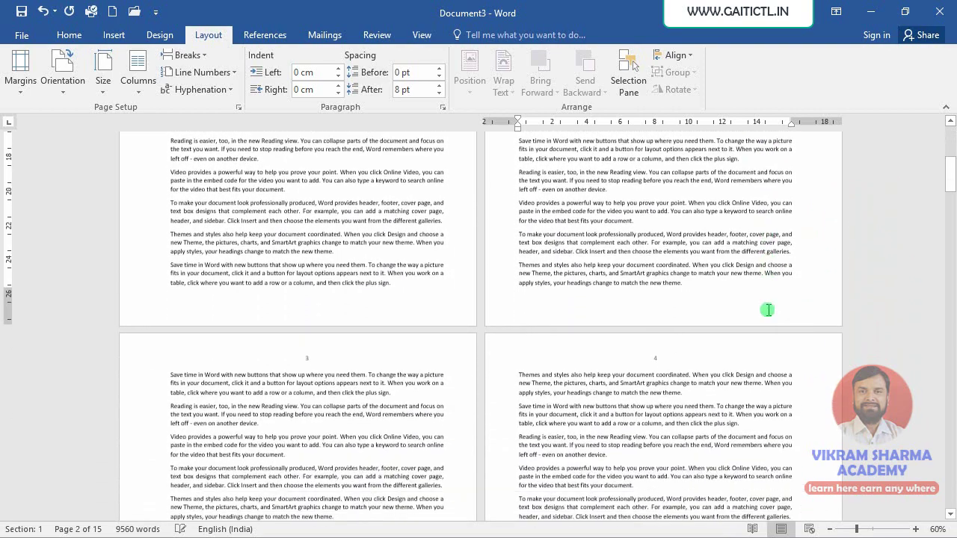
{"action": "scroll", "coordinate": [769, 309], "scroll_direction": "down", "scroll_amount": 3}
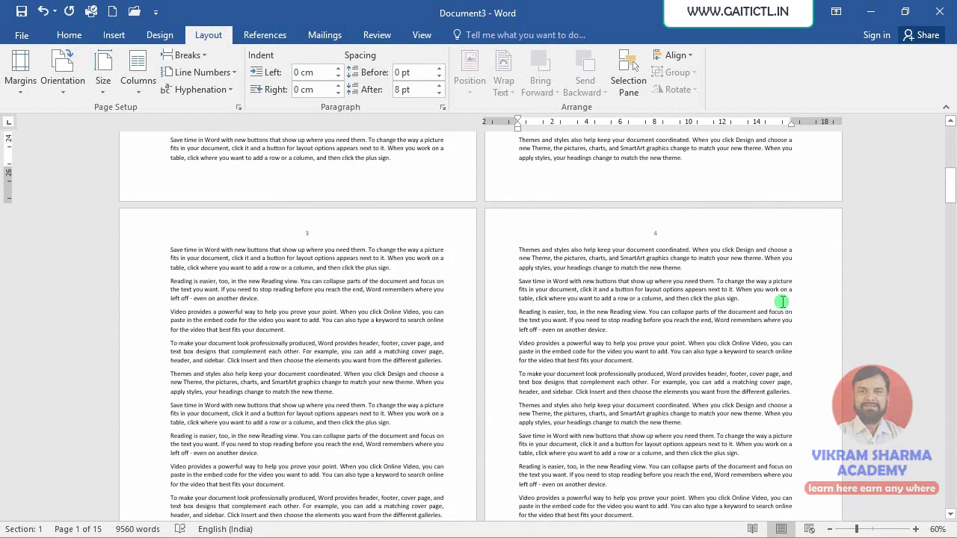